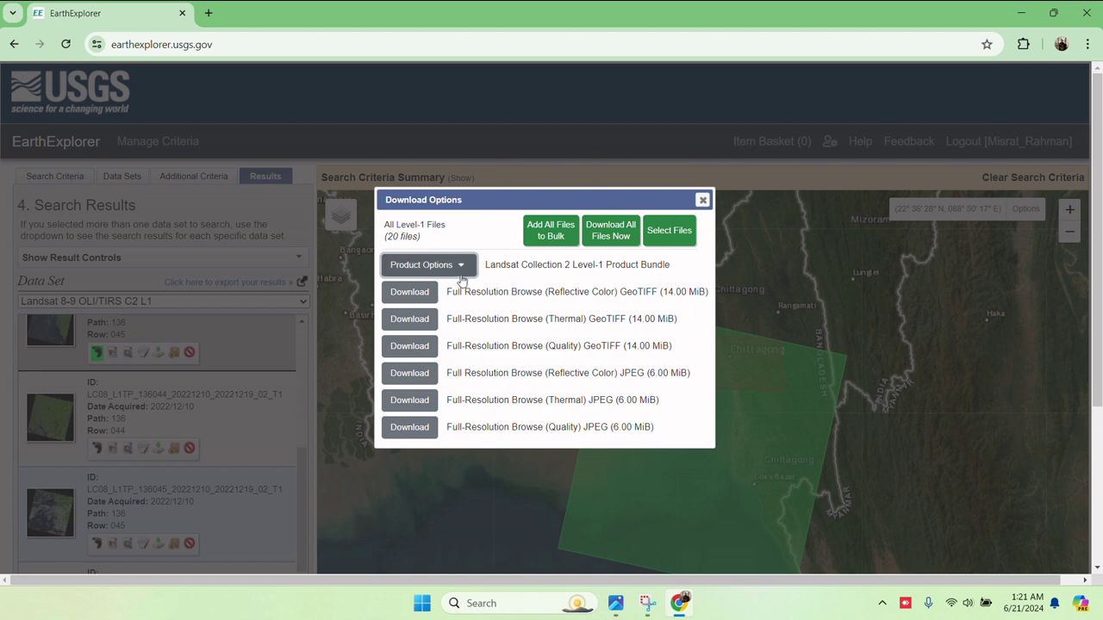
# - Download the complete Landsat Collection 2 Level-1 Product Bundle for scene LC09_L1TP_136045_20221218_20230317_02_T1
pyautogui.click(458, 271)
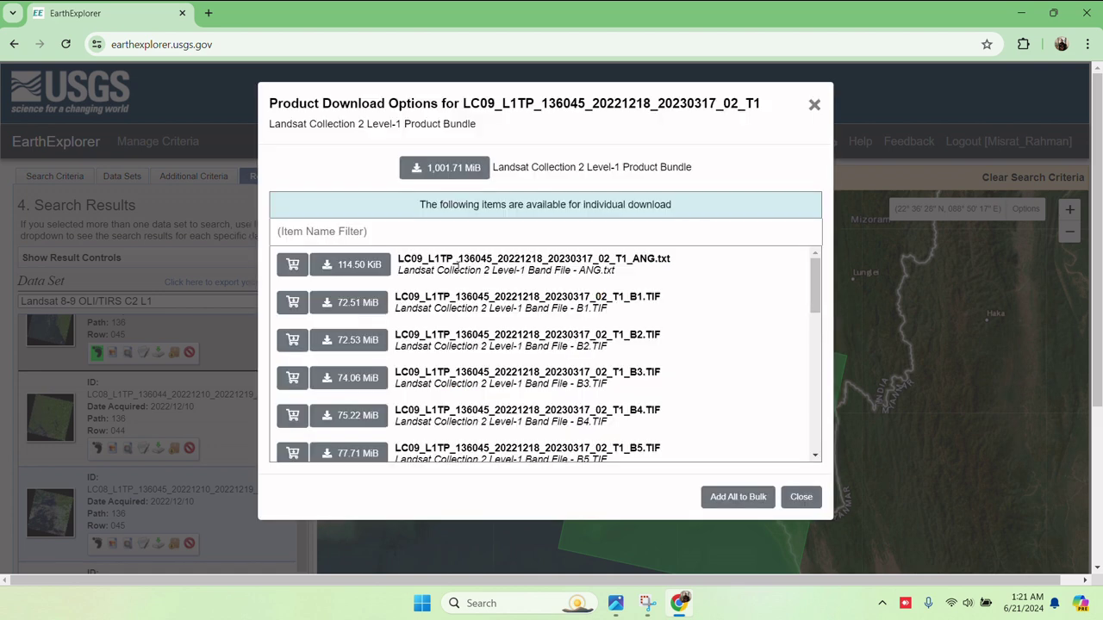
pyautogui.click(430, 171)
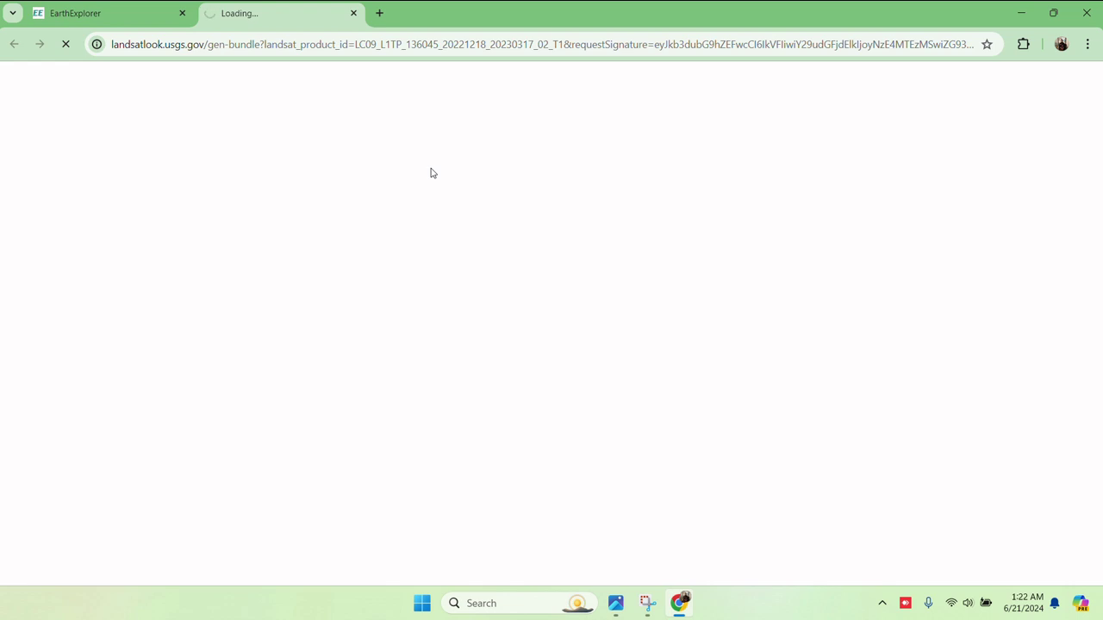
pyautogui.press('super+shift+s')
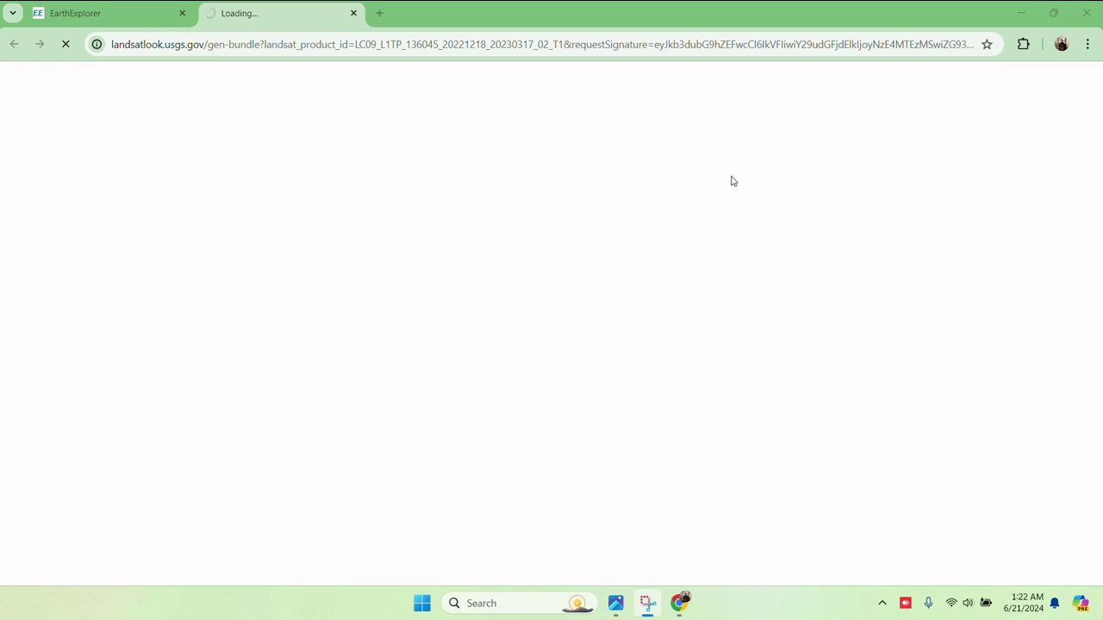
# - Return to the EarthExplorer page and review the scene's band files offered for individual download
pyautogui.click(129, 14)
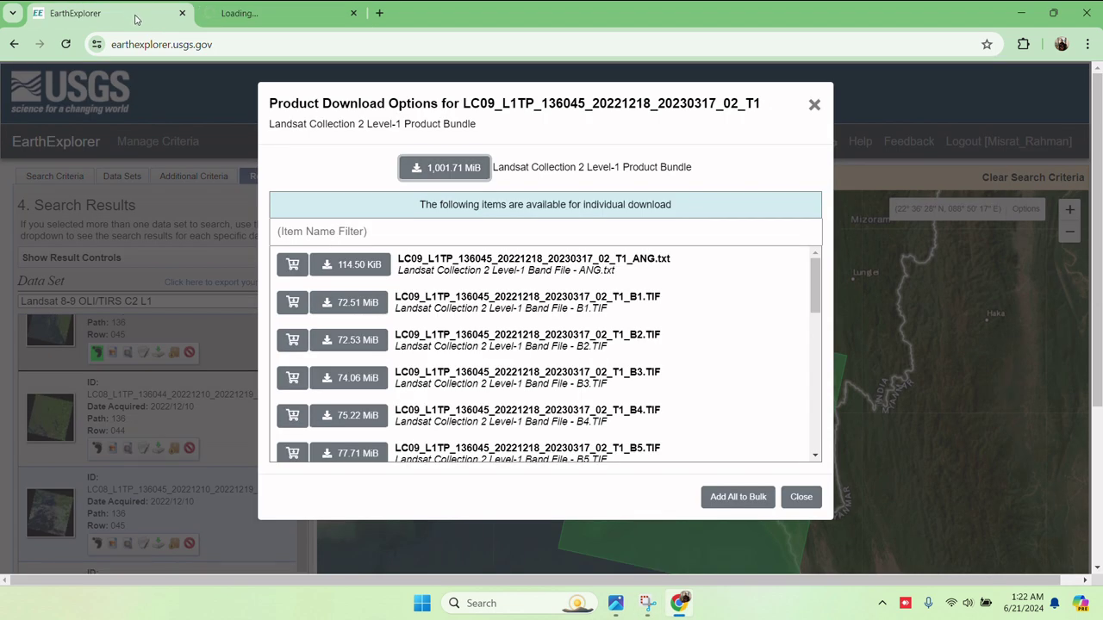
pyautogui.scroll(-1, 677, 369)
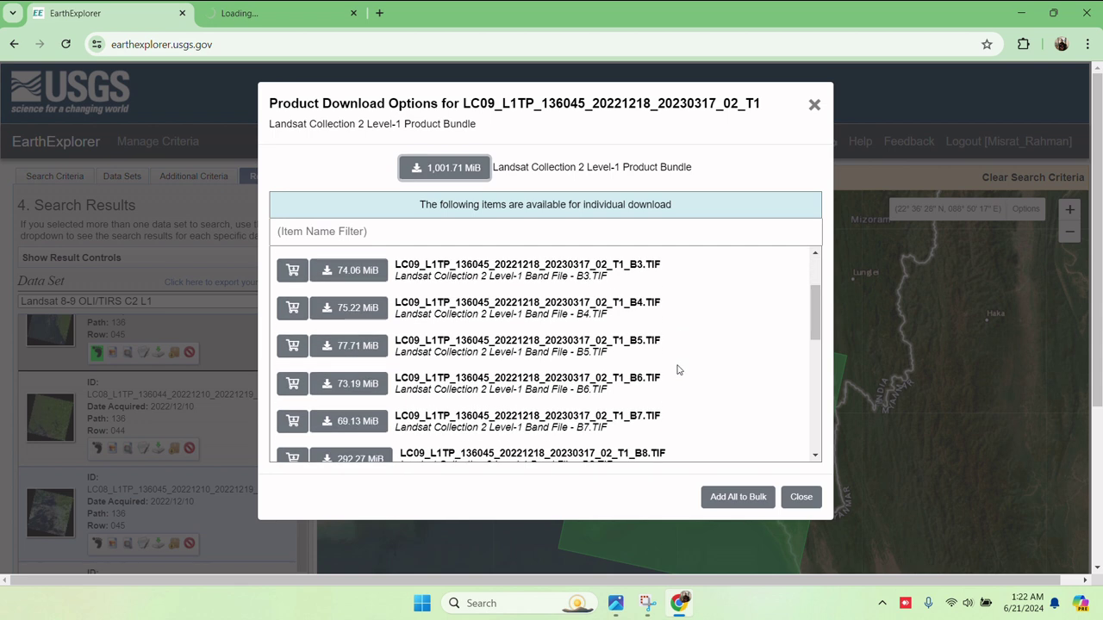
pyautogui.scroll(-5, 677, 370)
pyautogui.scroll(4, 678, 363)
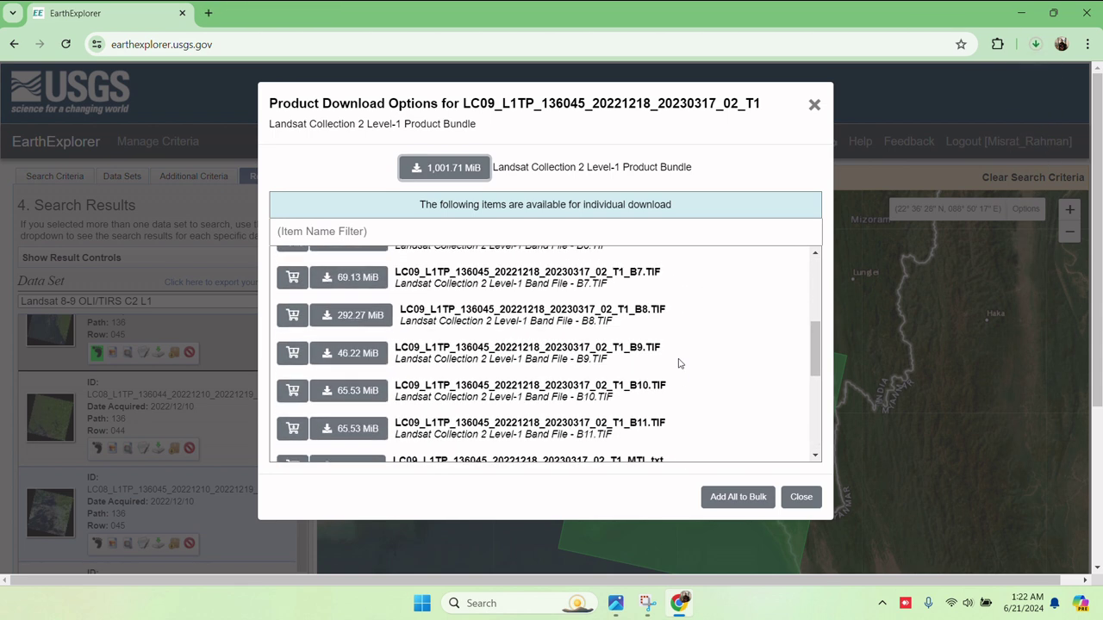
pyautogui.scroll(3, 678, 363)
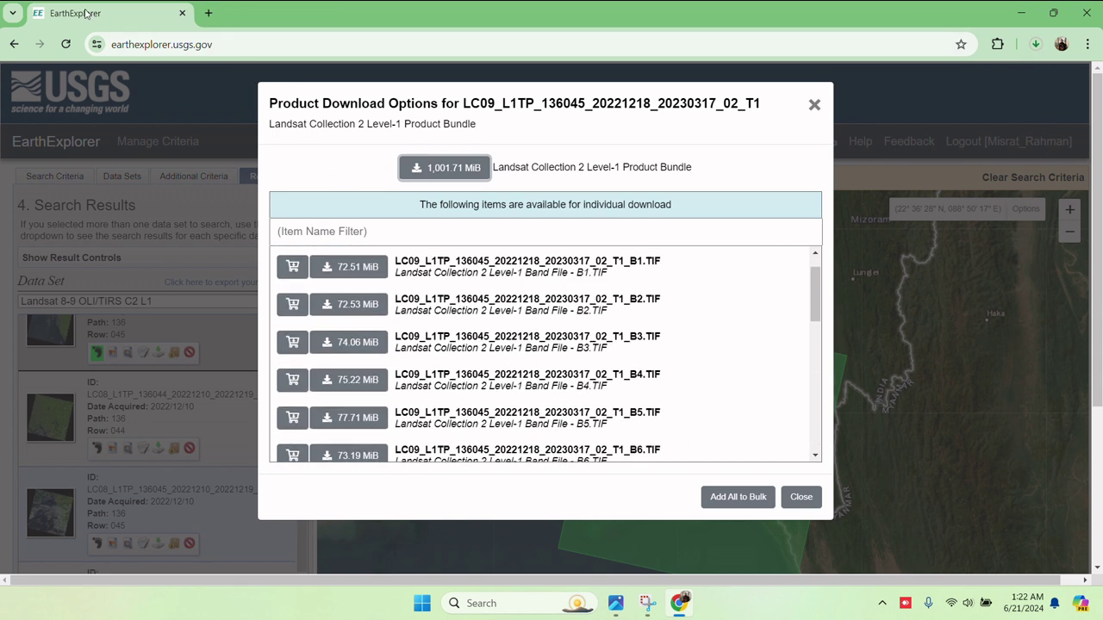
# - Locate the downloaded LC09 product bundle archive in its folder and rename it as LandsatData,Hathazari
pyautogui.click(1036, 45)
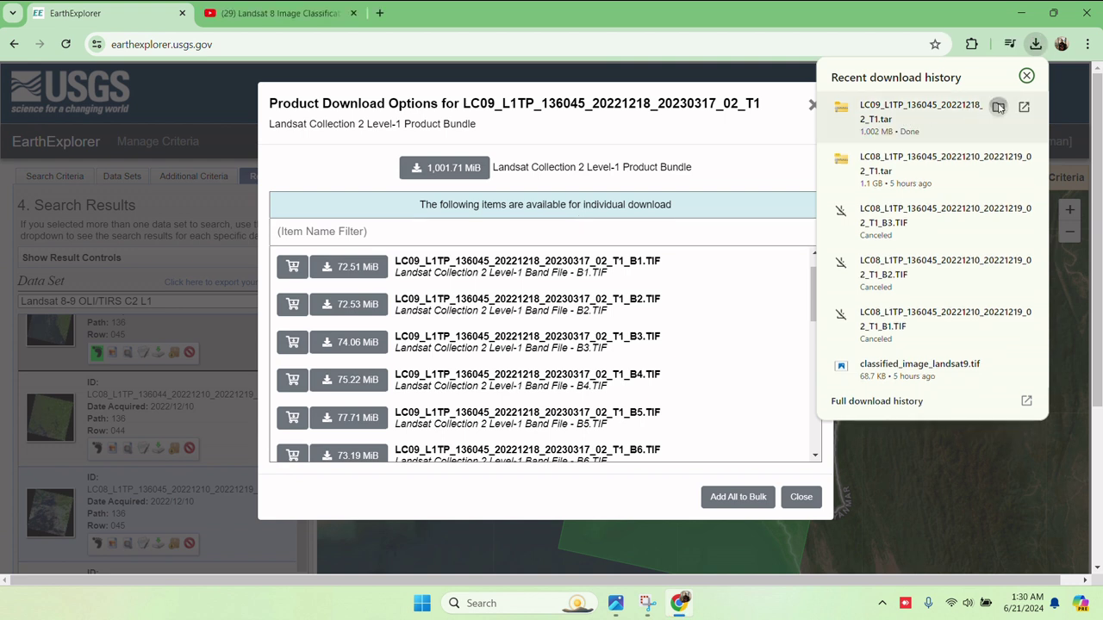
pyautogui.click(997, 106)
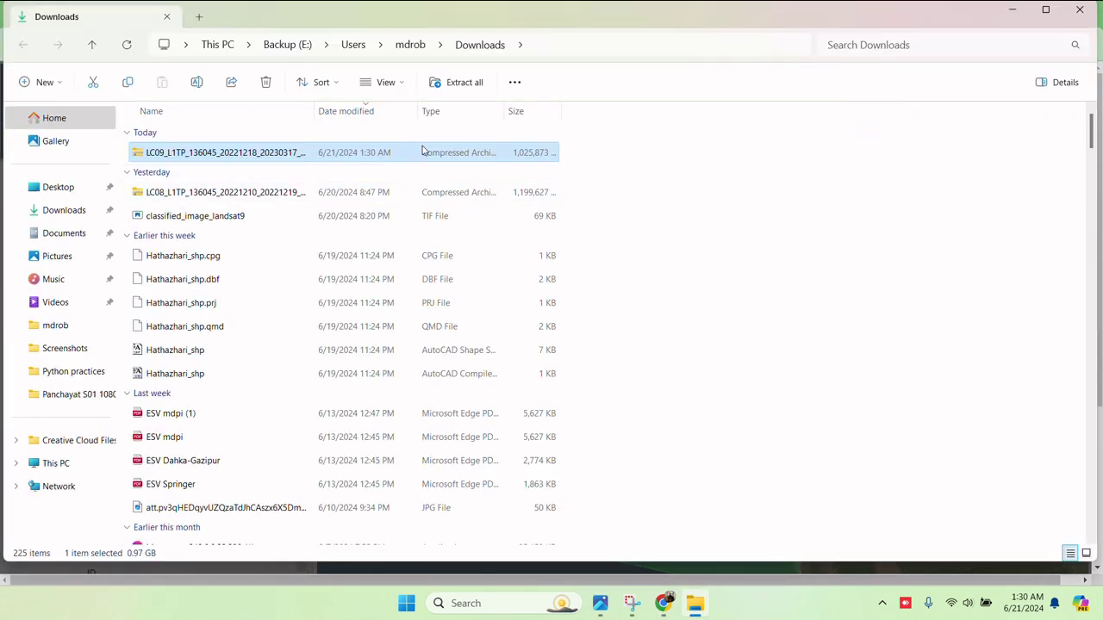
pyautogui.rightClick(333, 159)
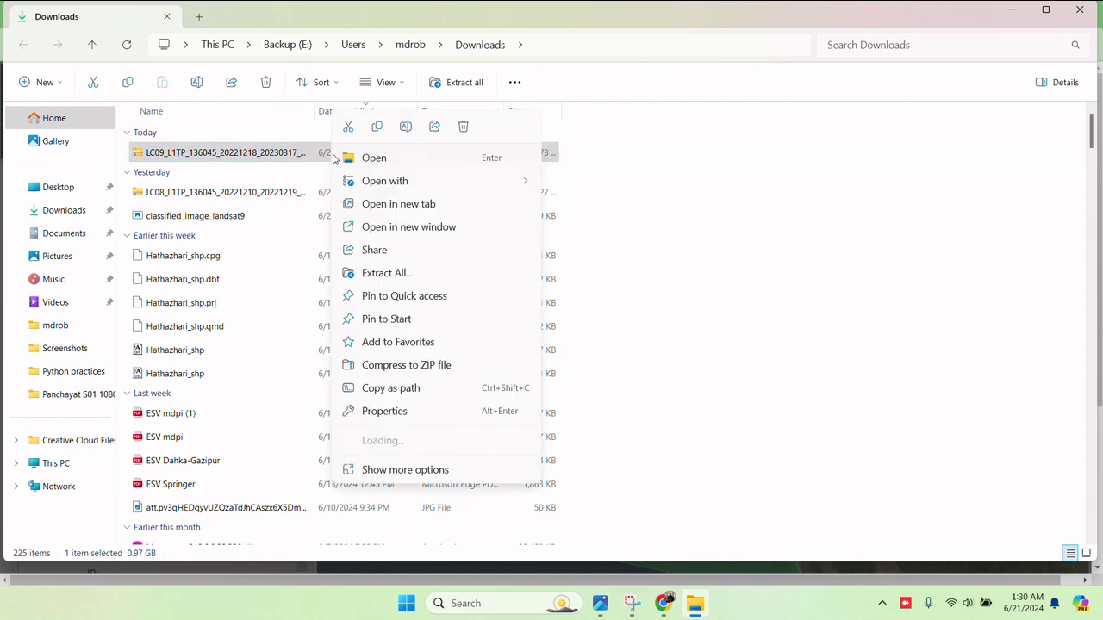
pyautogui.click(423, 472)
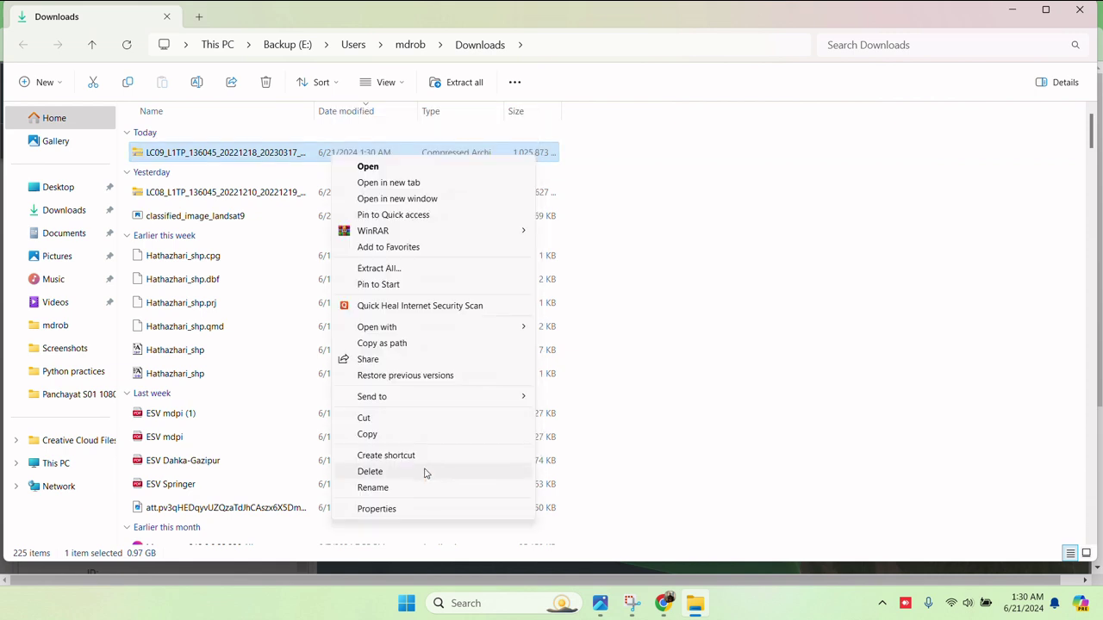
pyautogui.click(374, 488)
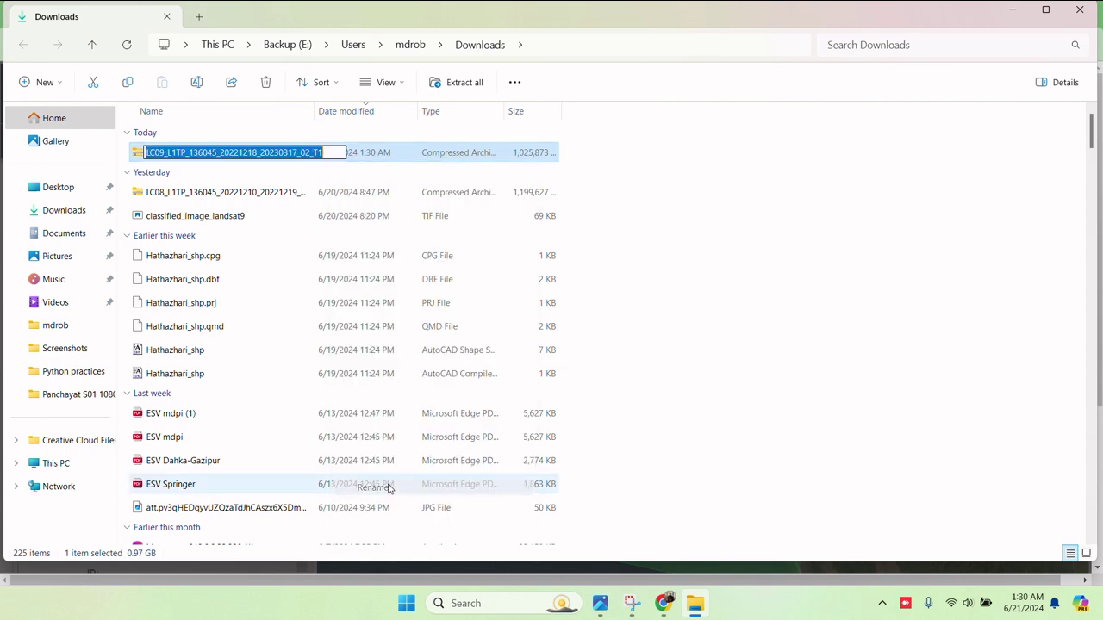
pyautogui.write('L')
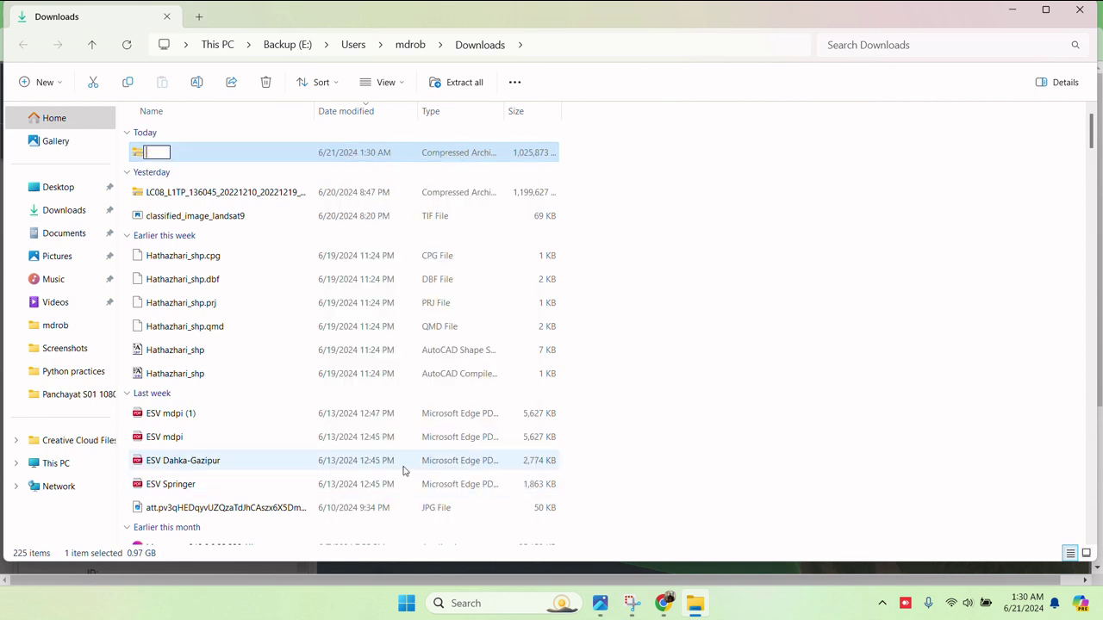
pyautogui.write('andsat')
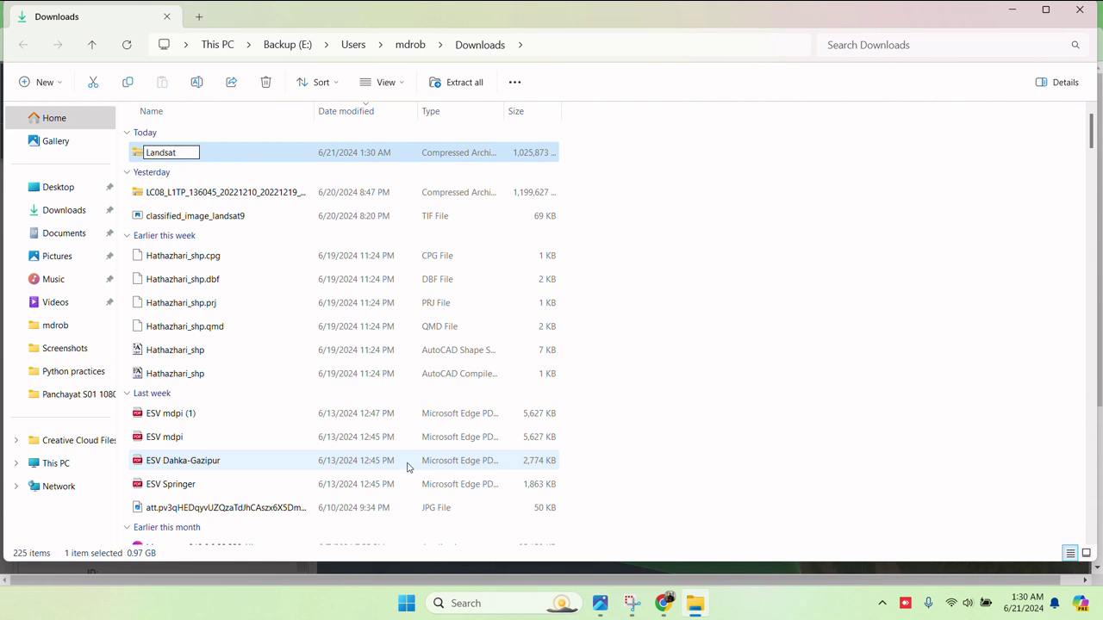
pyautogui.write('Data,Ha')
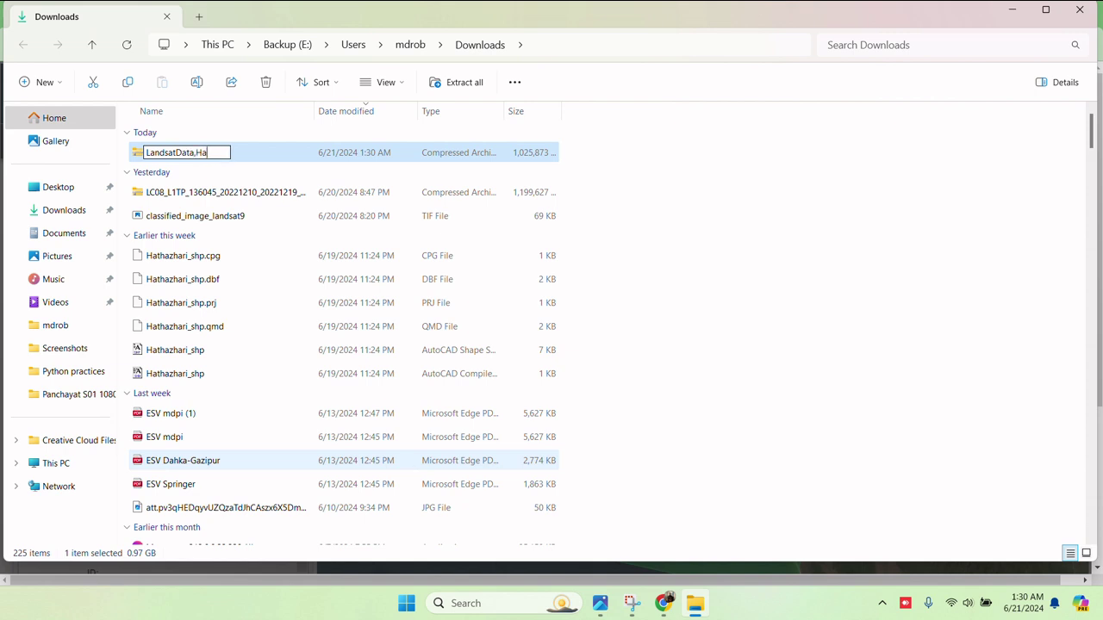
pyautogui.write('thazari')
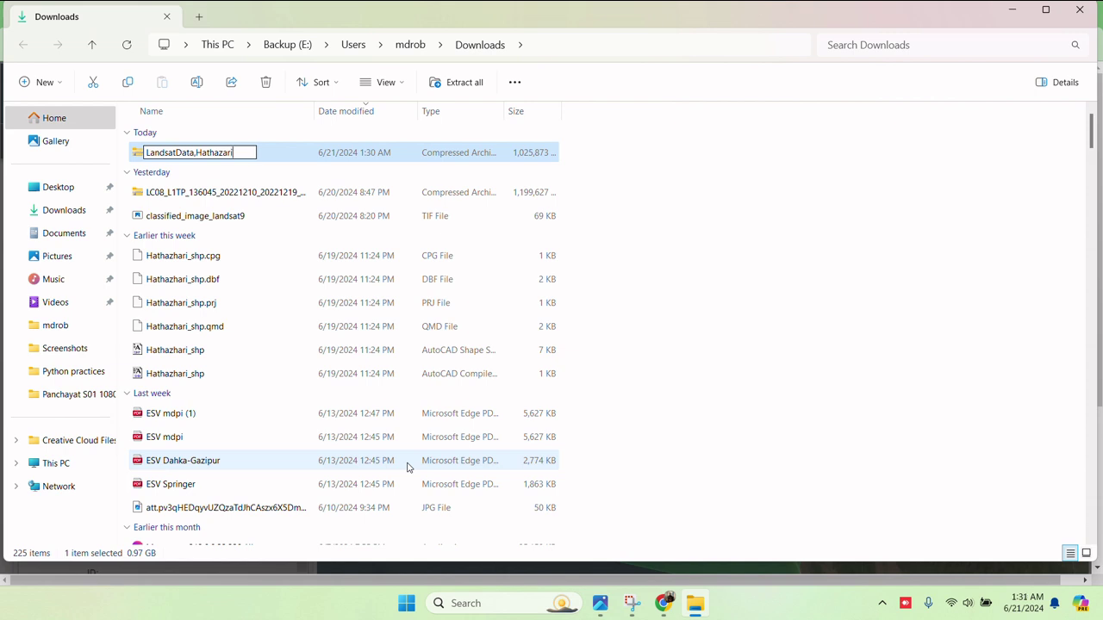
pyautogui.press('Return')
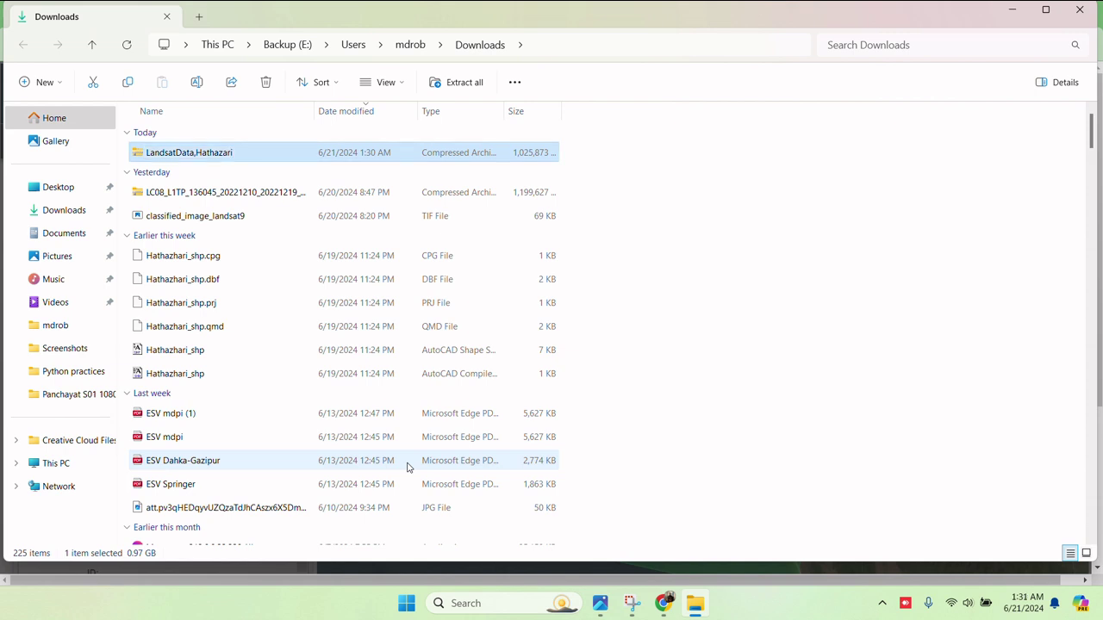
# - Extract the LandsatData,Hathazari archive to the default destination folder of the same name in Downloads
pyautogui.rightClick(335, 154)
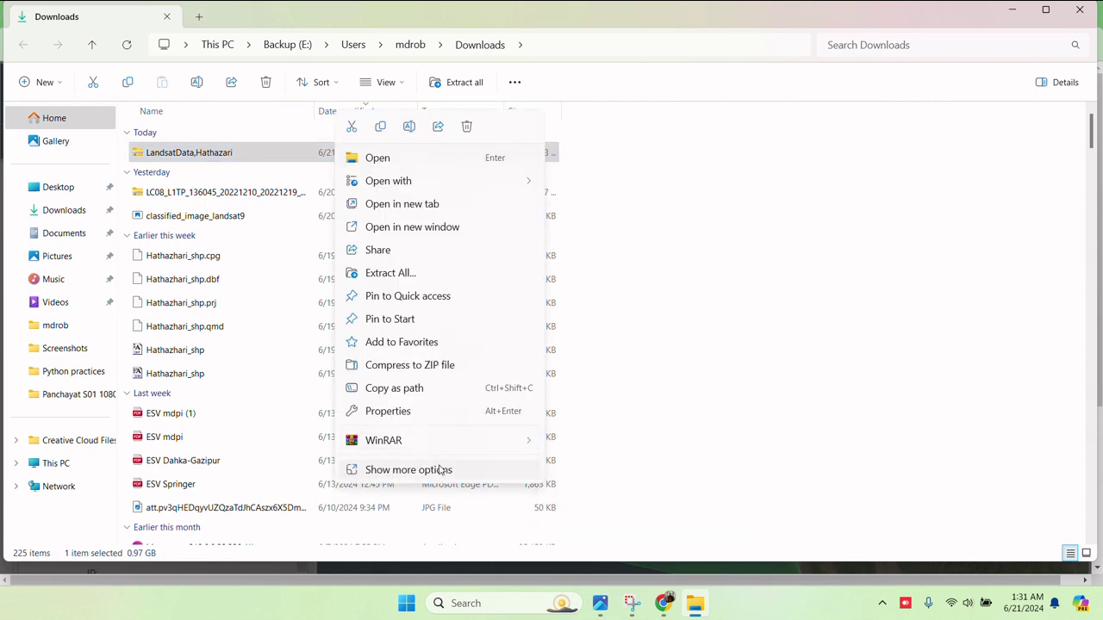
pyautogui.click(436, 274)
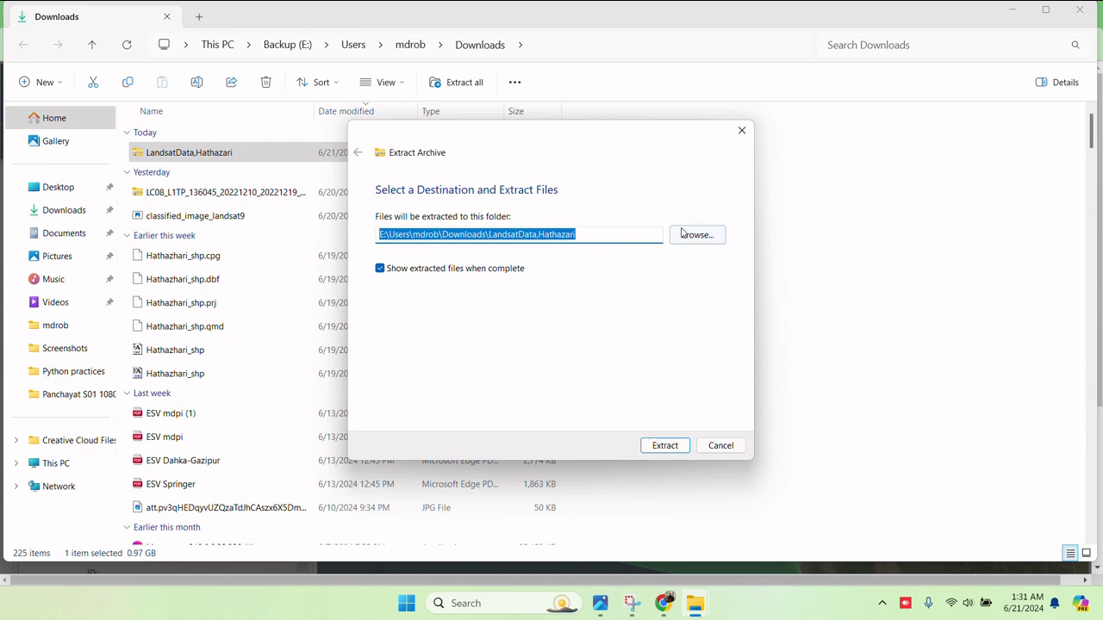
pyautogui.click(666, 447)
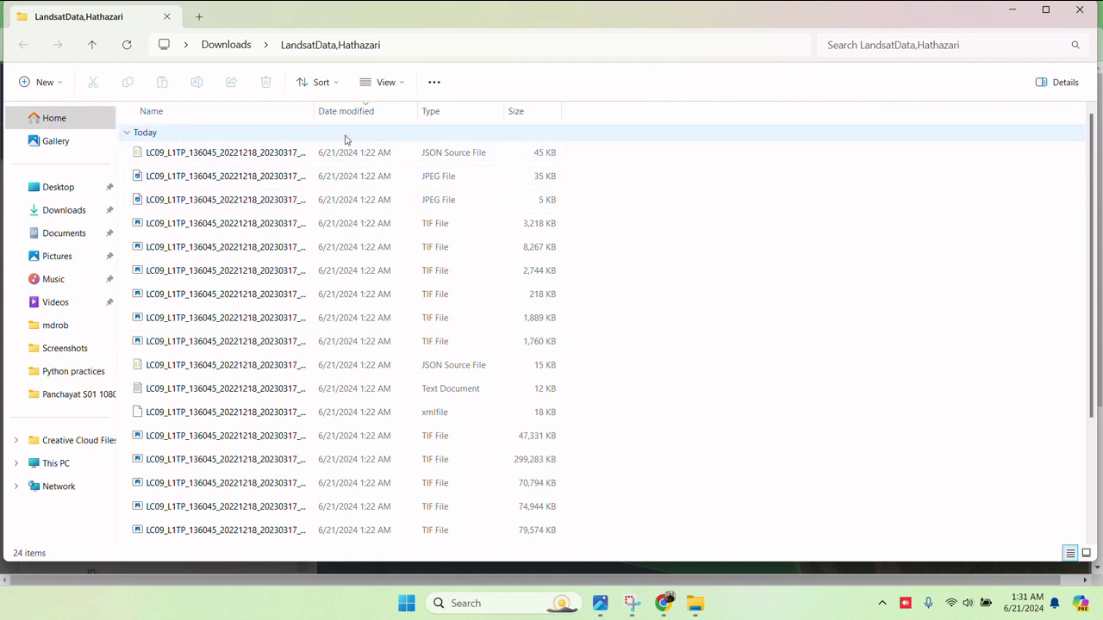
# - Display the extracted Landsat files as extra large icons and look through the band images
pyautogui.click(375, 82)
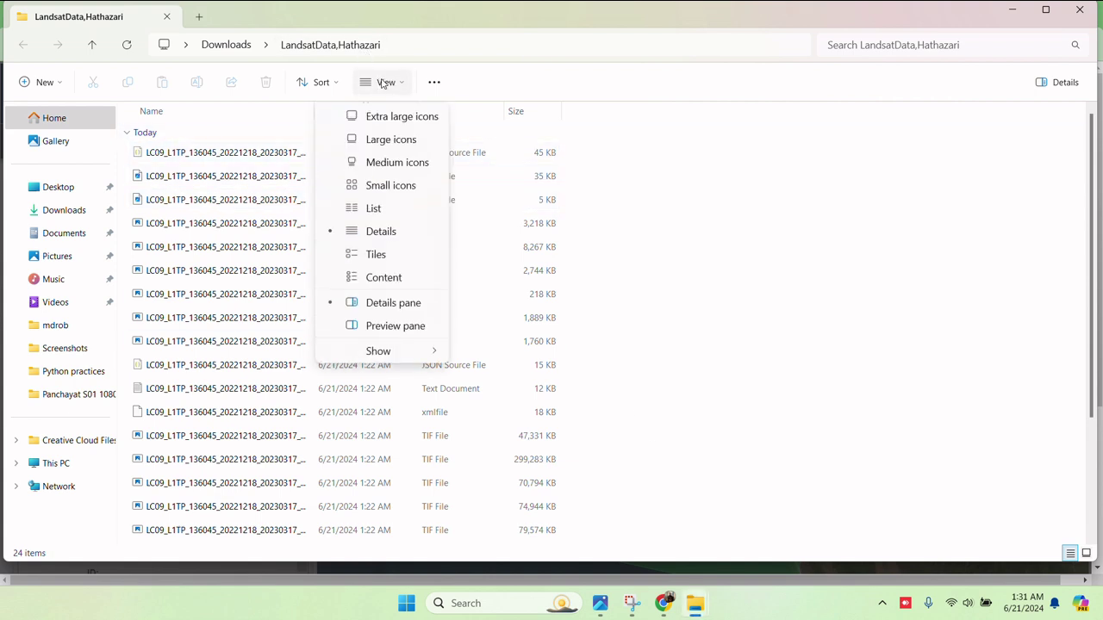
pyautogui.click(385, 117)
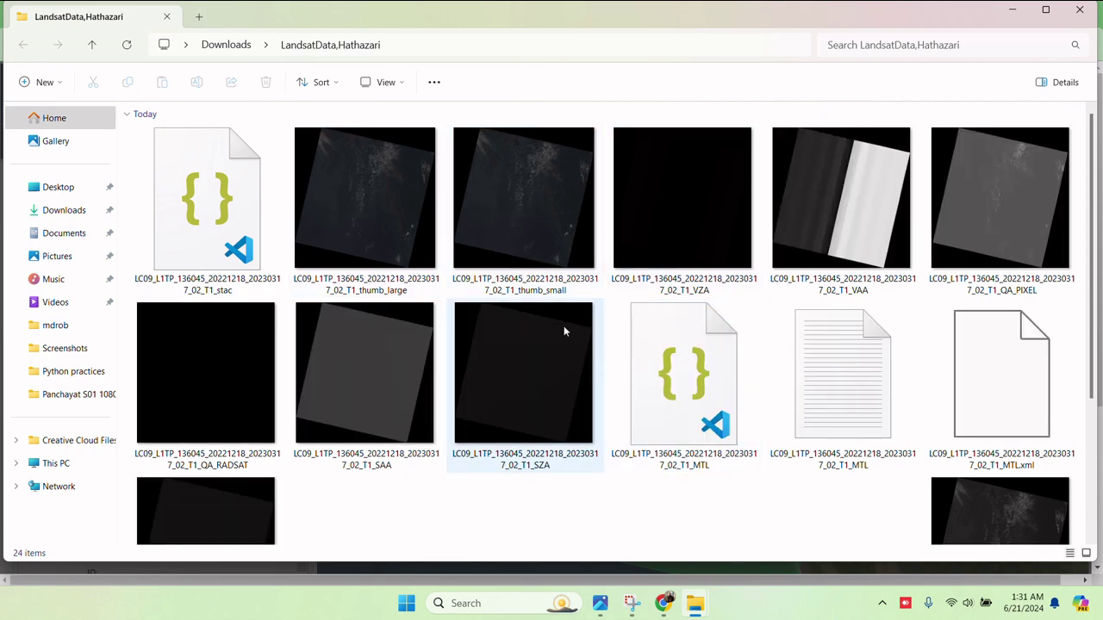
pyautogui.scroll(-3, 564, 326)
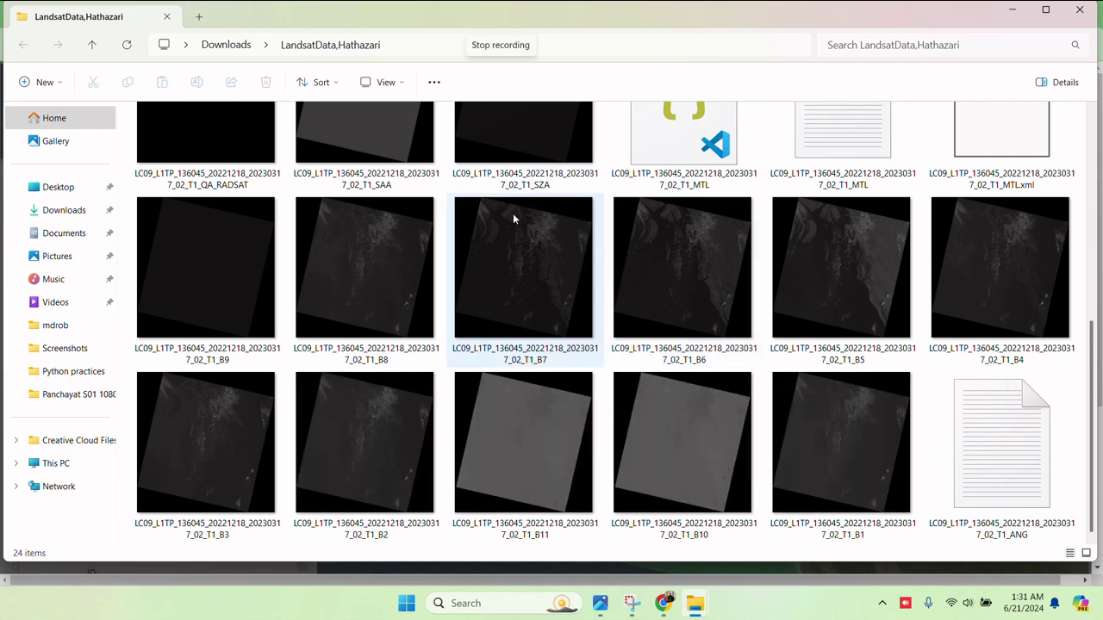
pyautogui.scroll(3, 512, 213)
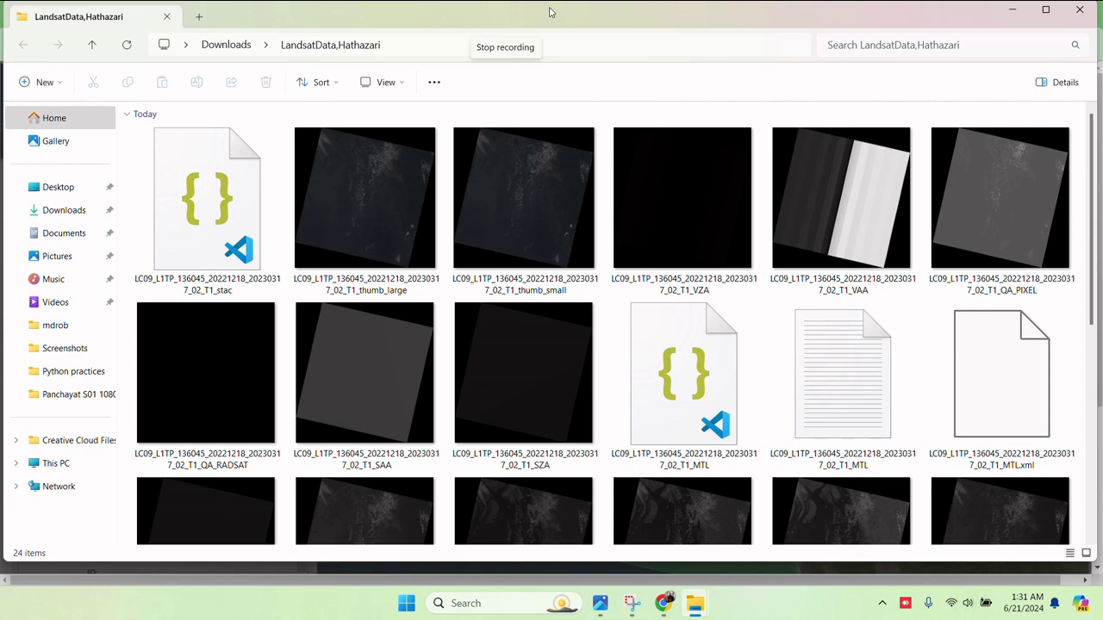
# - Launch QGIS Desktop 3.34.0 from the QGIS 3.34.0 folder on the desktop and create a new empty project
pyautogui.click(1014, 15)
pyautogui.click(1012, 15)
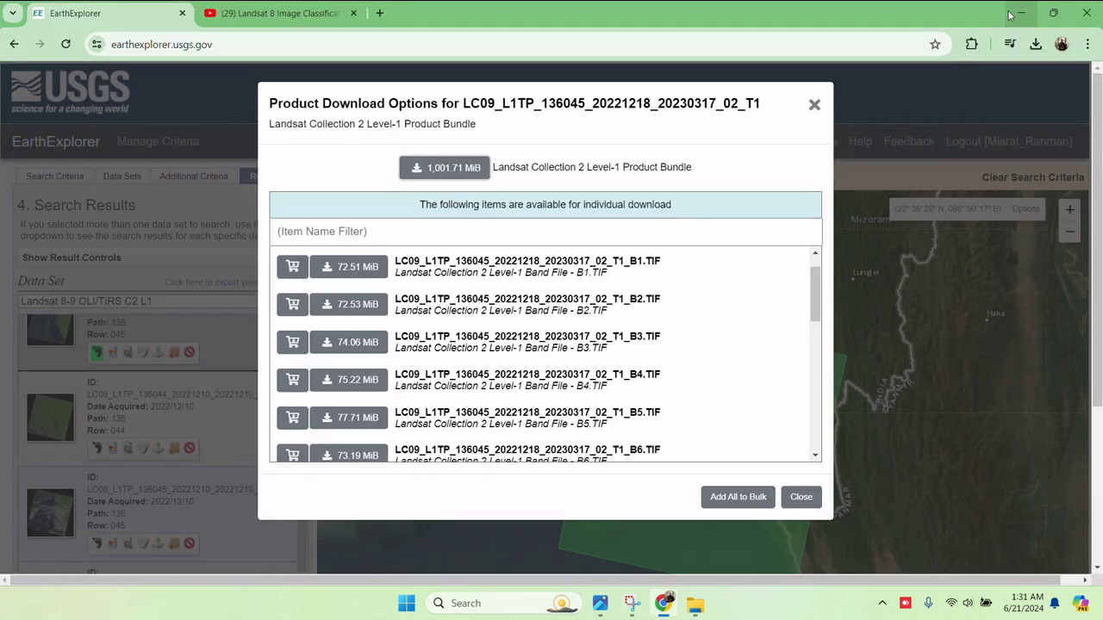
pyautogui.click(1013, 15)
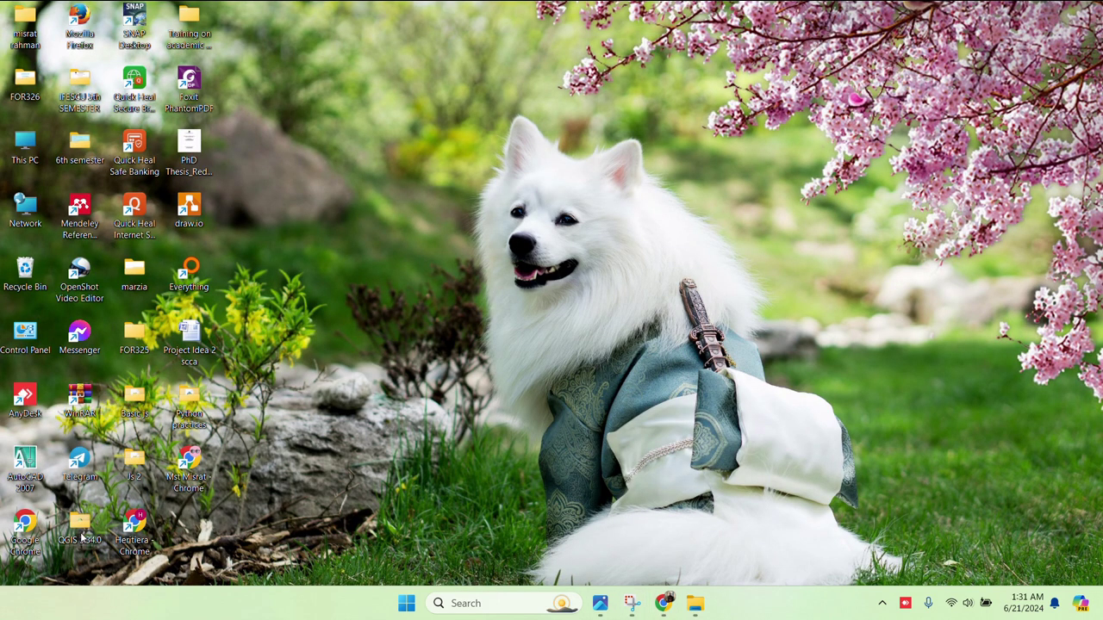
pyautogui.doubleClick(81, 526)
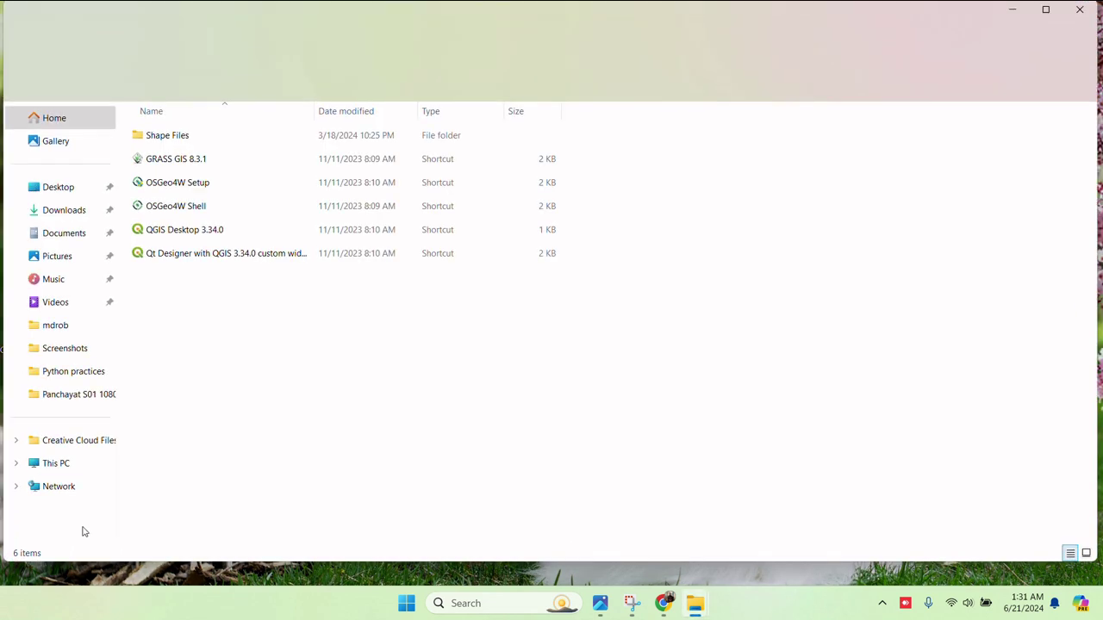
pyautogui.click(242, 233)
pyautogui.click(242, 232)
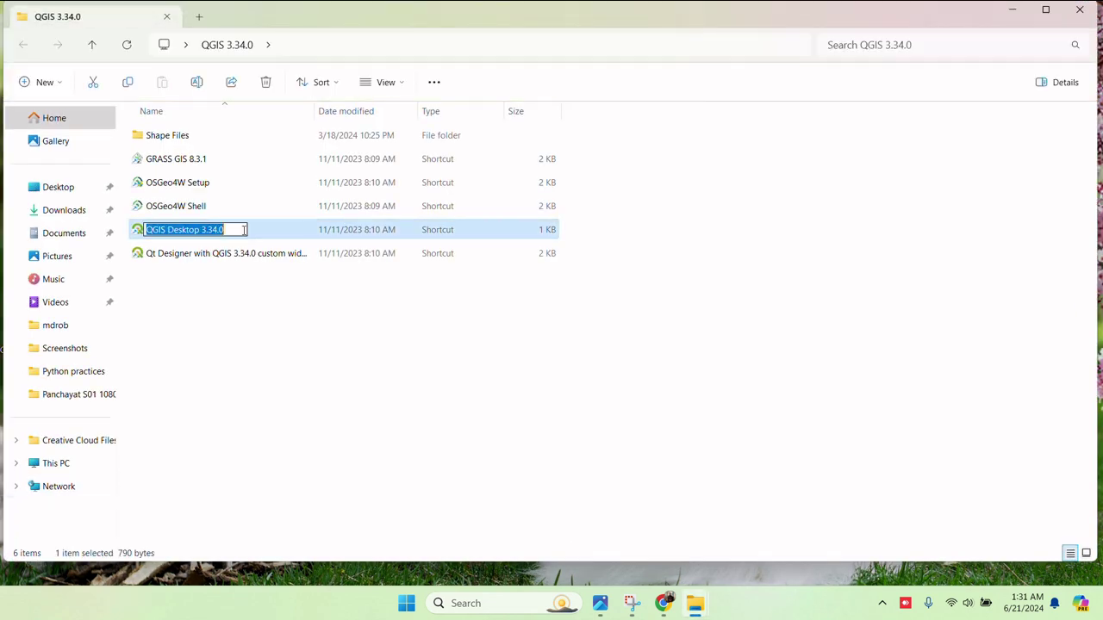
pyautogui.doubleClick(316, 233)
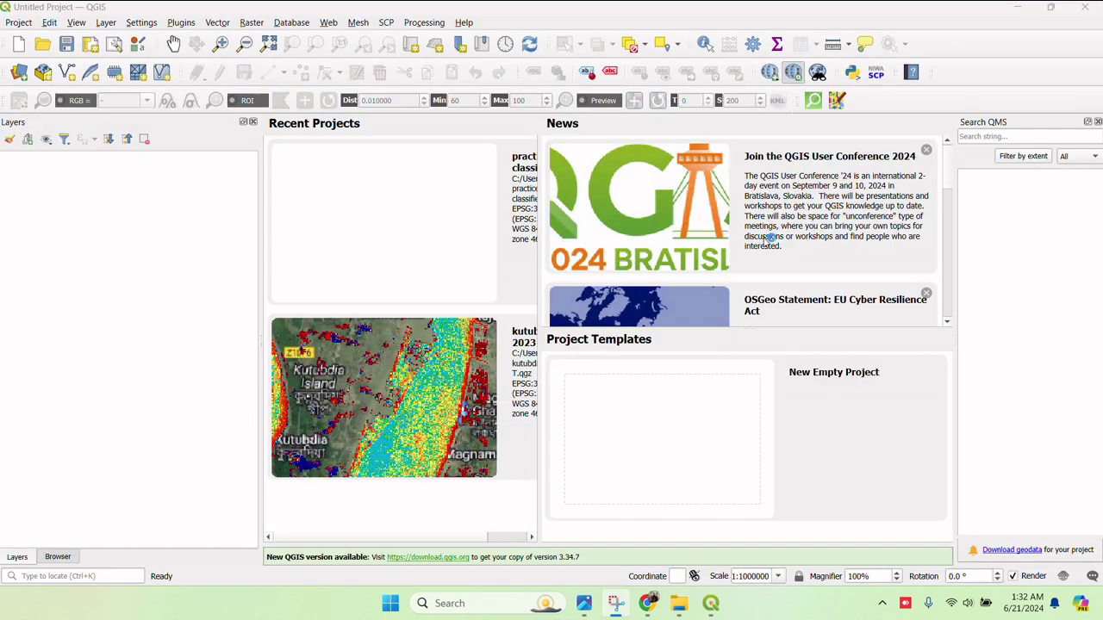
pyautogui.click(19, 46)
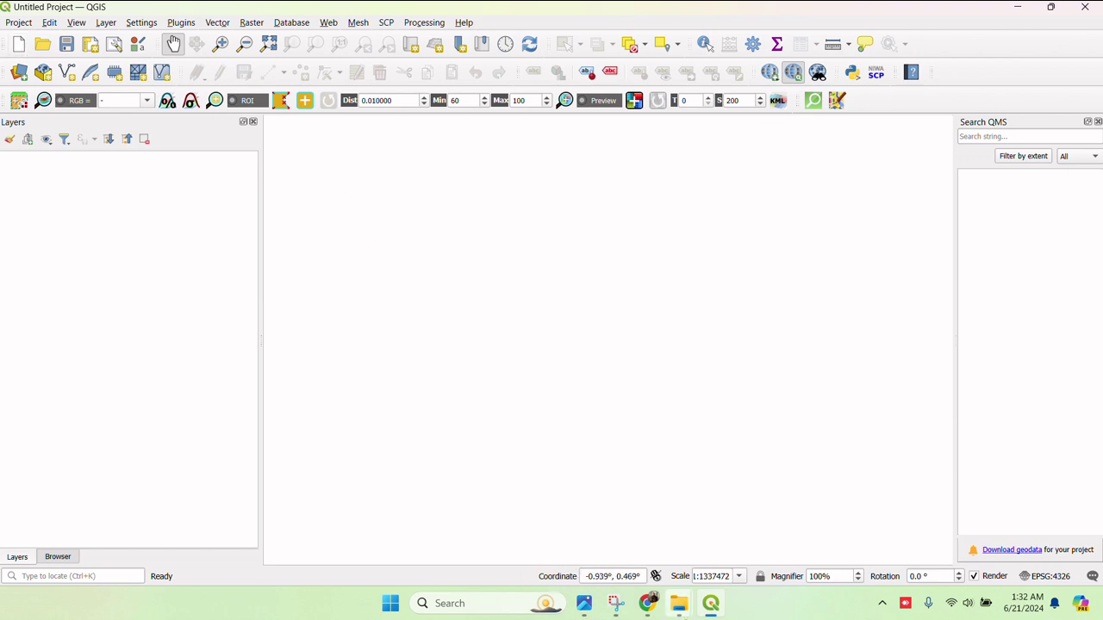
# - Switch to the LandsatData,Hathazari folder in File Explorer and select the band files B1, B2, B3, B4, B5, B6 and B7
pyautogui.click(680, 612)
pyautogui.click(704, 548)
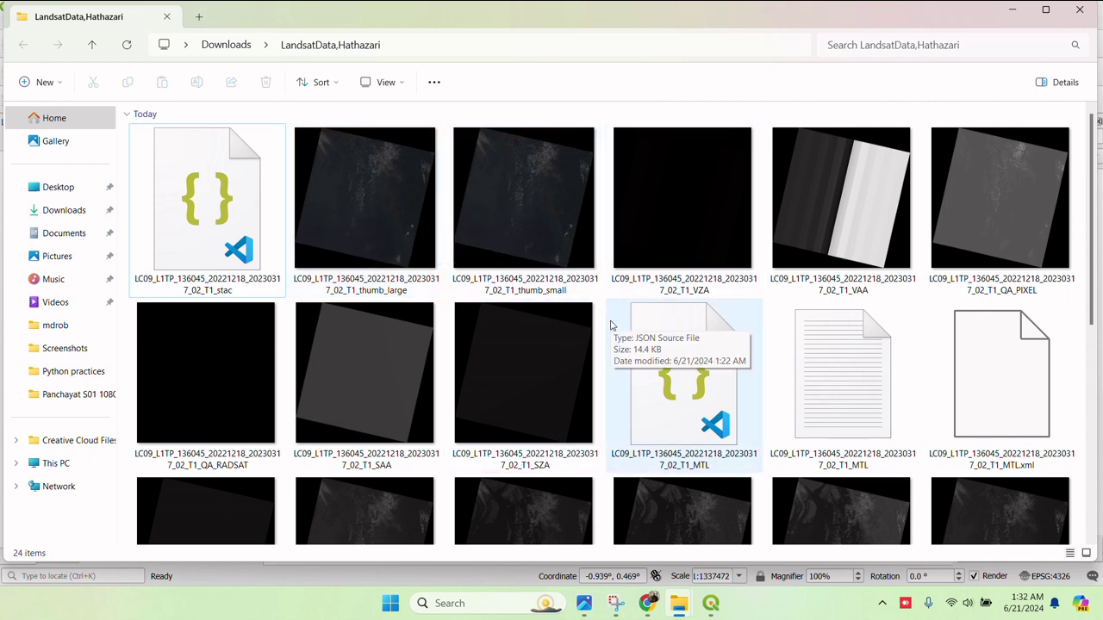
pyautogui.scroll(-3, 612, 326)
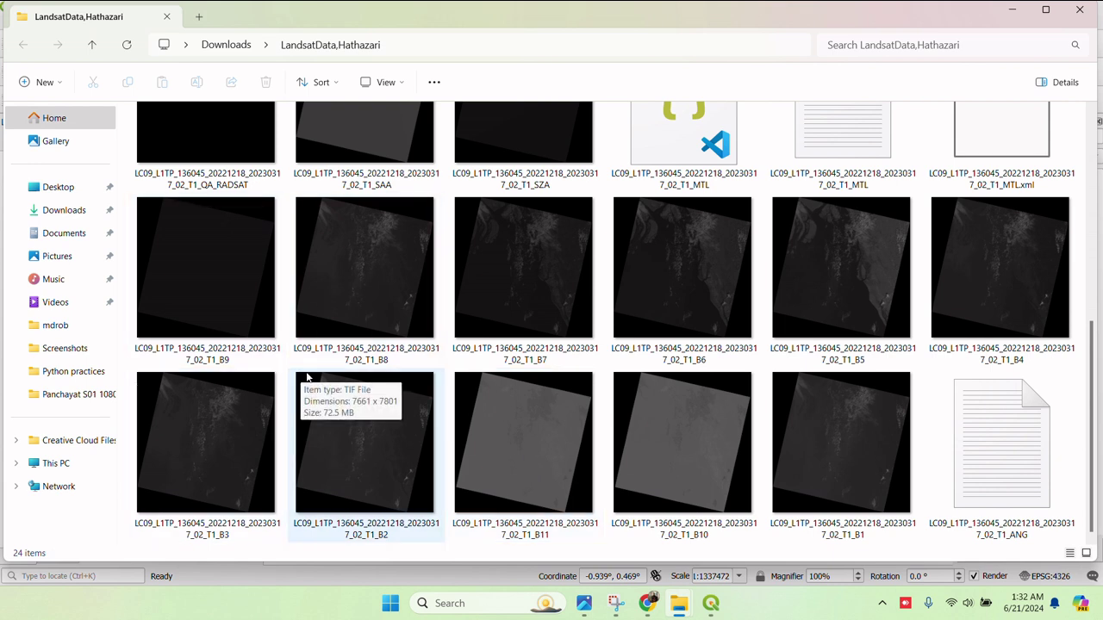
pyautogui.scroll(3, 314, 370)
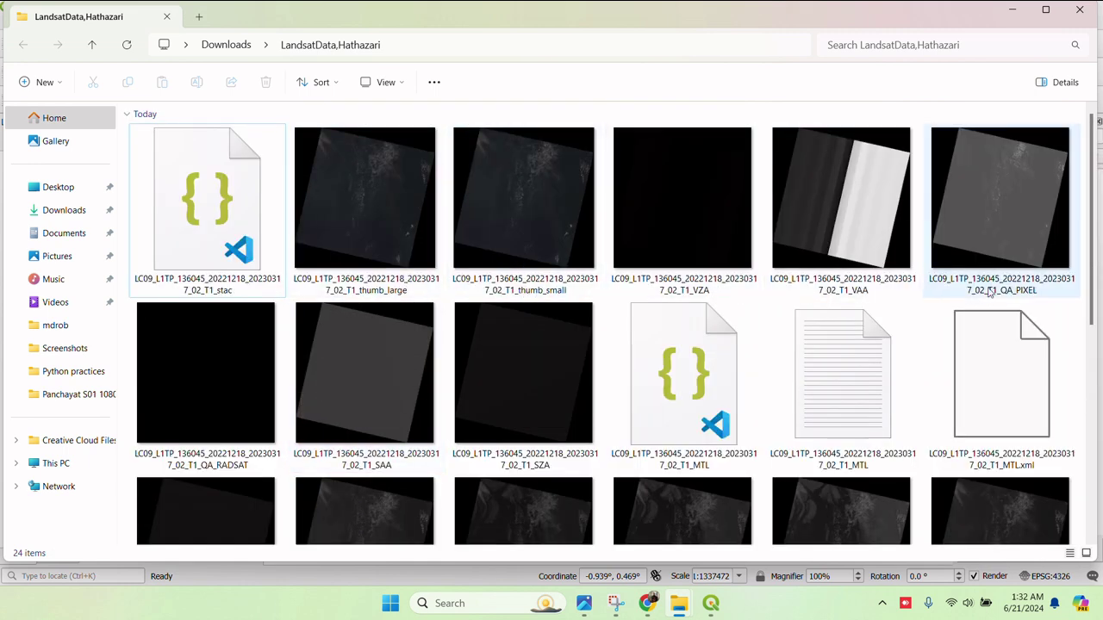
pyautogui.scroll(-1, 233, 380)
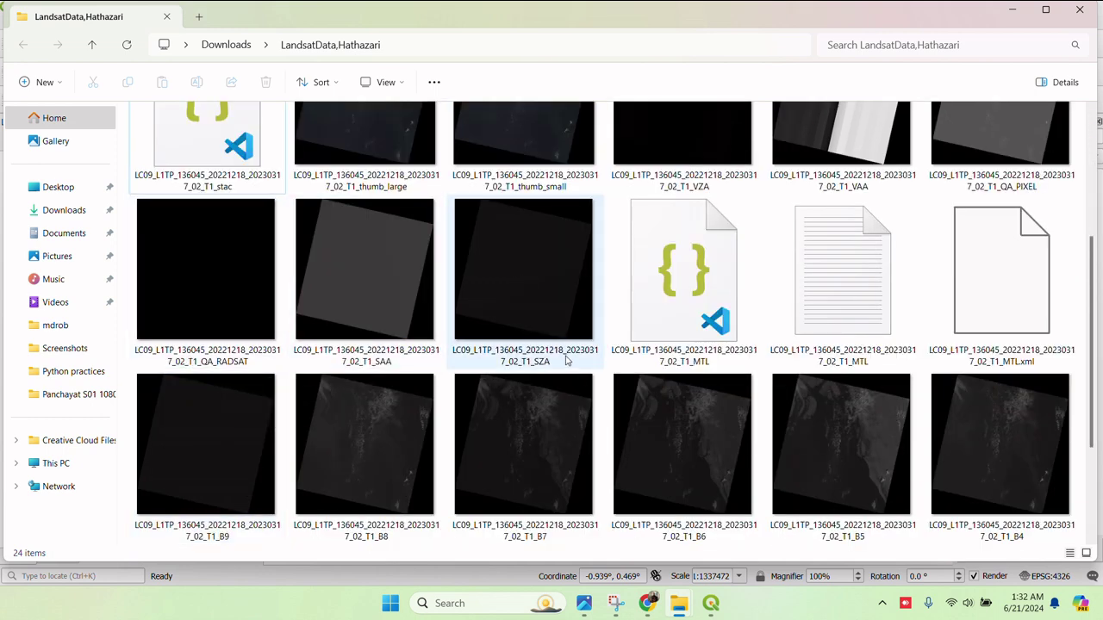
pyautogui.scroll(-1, 566, 372)
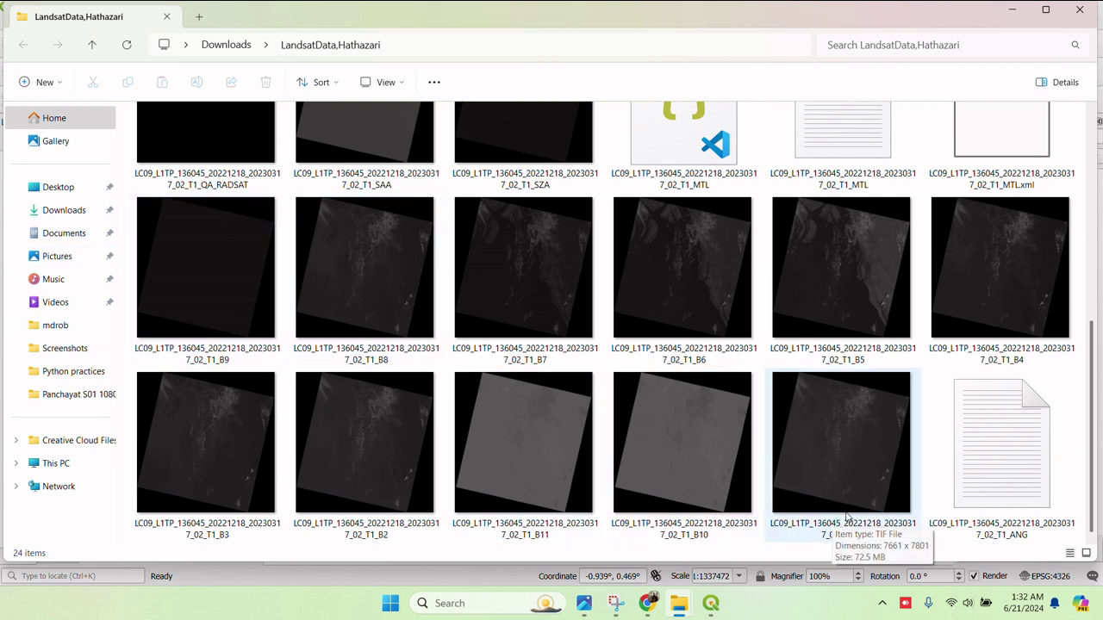
pyautogui.click(835, 489)
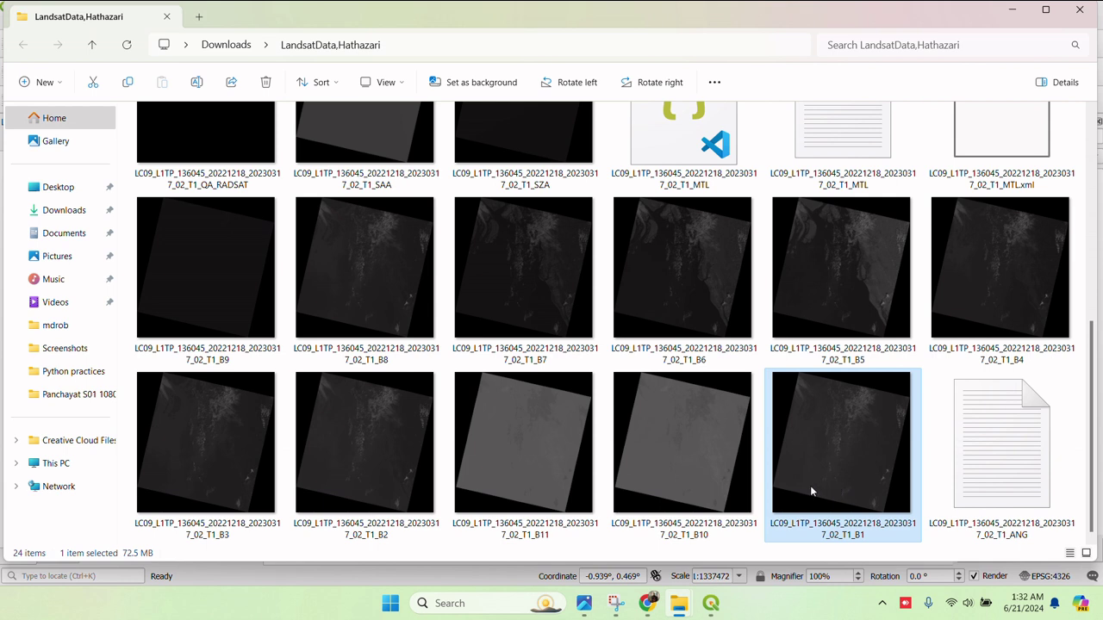
pyautogui.keyDown('ctrl'); pyautogui.click(346, 486); pyautogui.keyUp('ctrl')
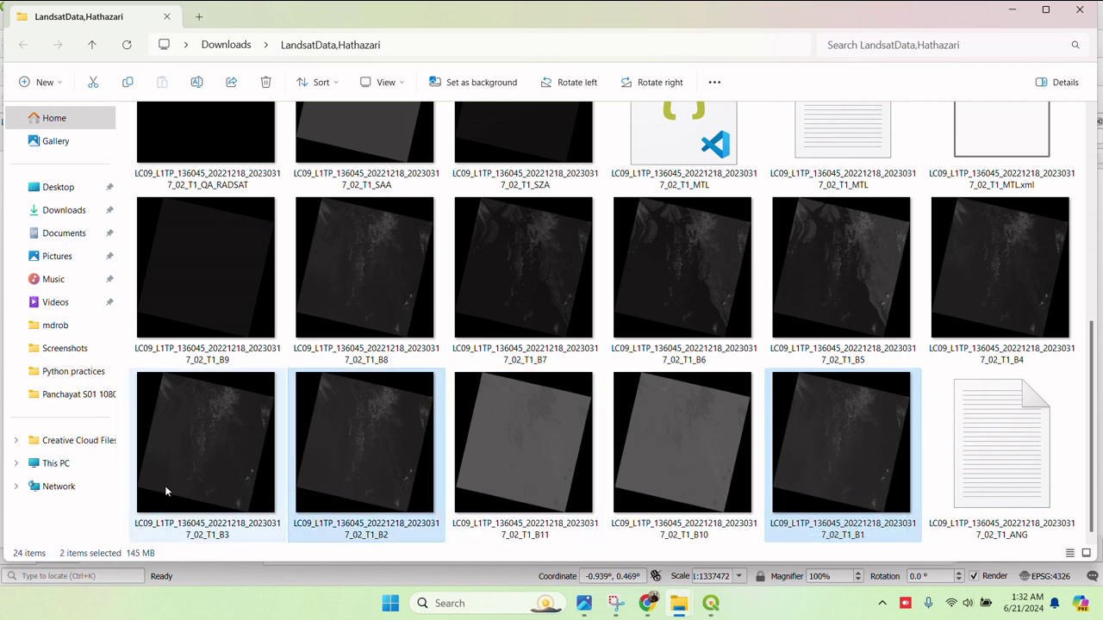
pyautogui.keyDown('ctrl'); pyautogui.click(182, 458); pyautogui.keyUp('ctrl')
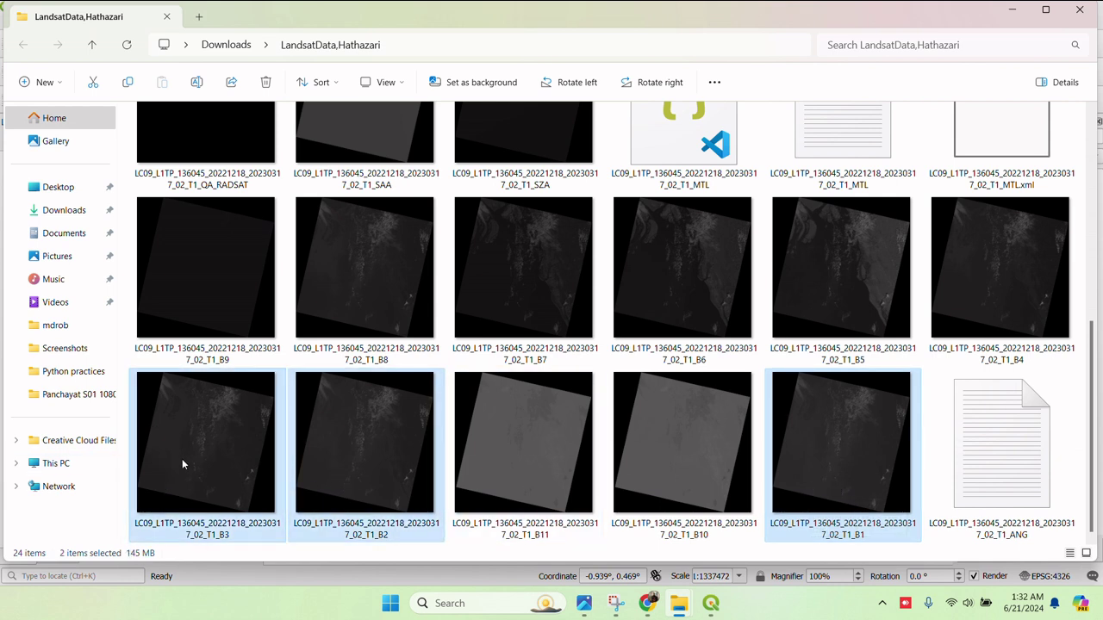
pyautogui.keyDown('ctrl'); pyautogui.click(964, 258); pyautogui.keyUp('ctrl')
pyautogui.keyDown('ctrl'); pyautogui.click(832, 284); pyautogui.keyUp('ctrl')
pyautogui.keyDown('ctrl'); pyautogui.click(674, 297); pyautogui.keyUp('ctrl')
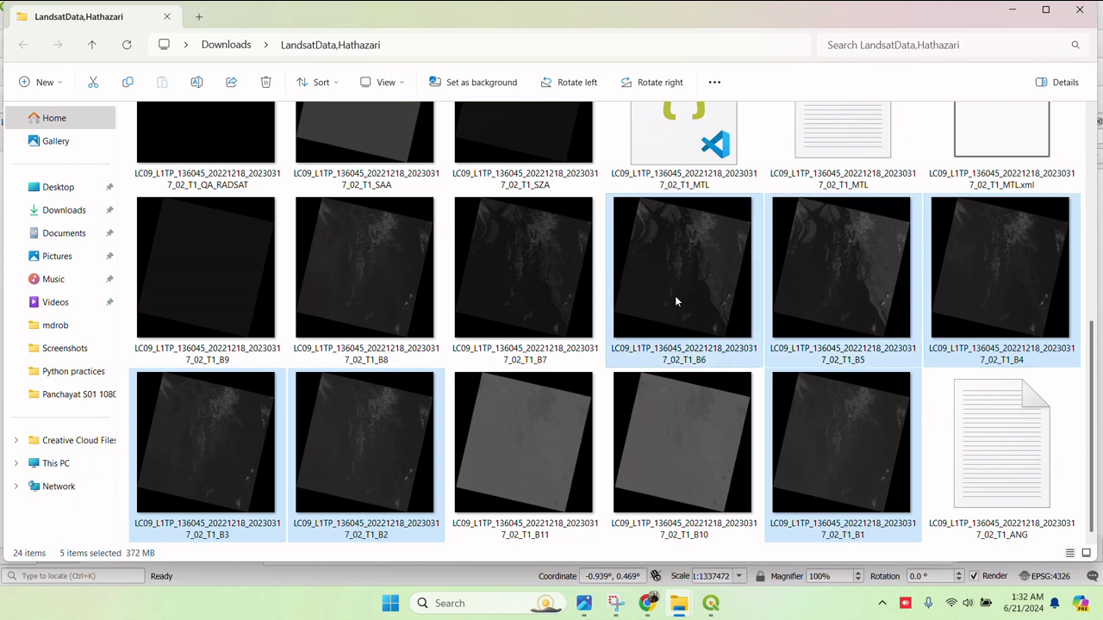
pyautogui.keyDown('ctrl'); pyautogui.click(508, 304); pyautogui.keyUp('ctrl')
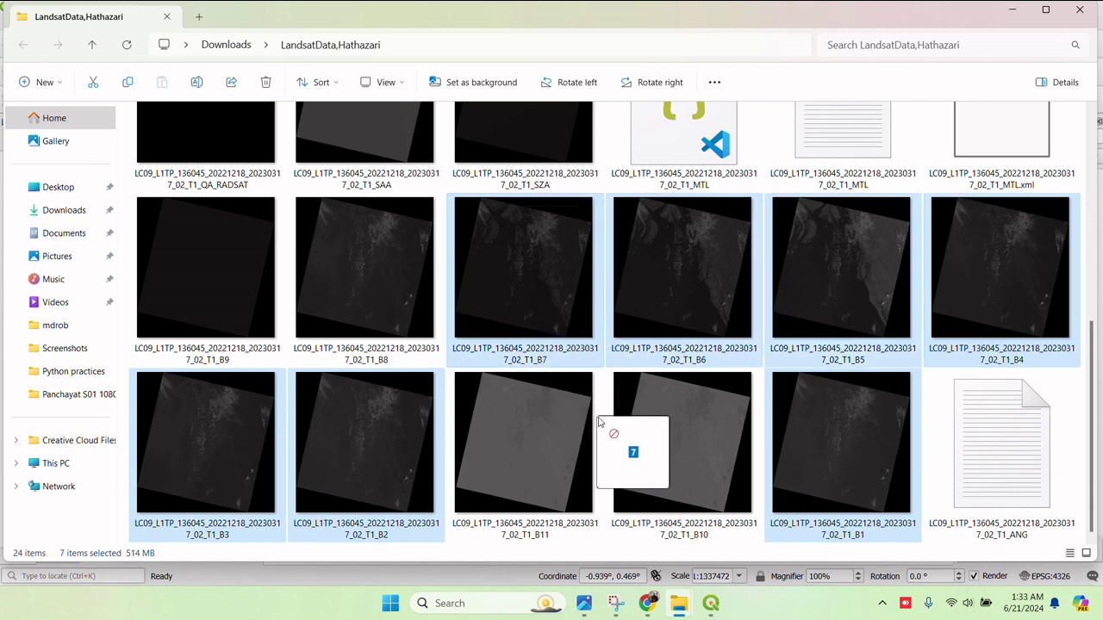